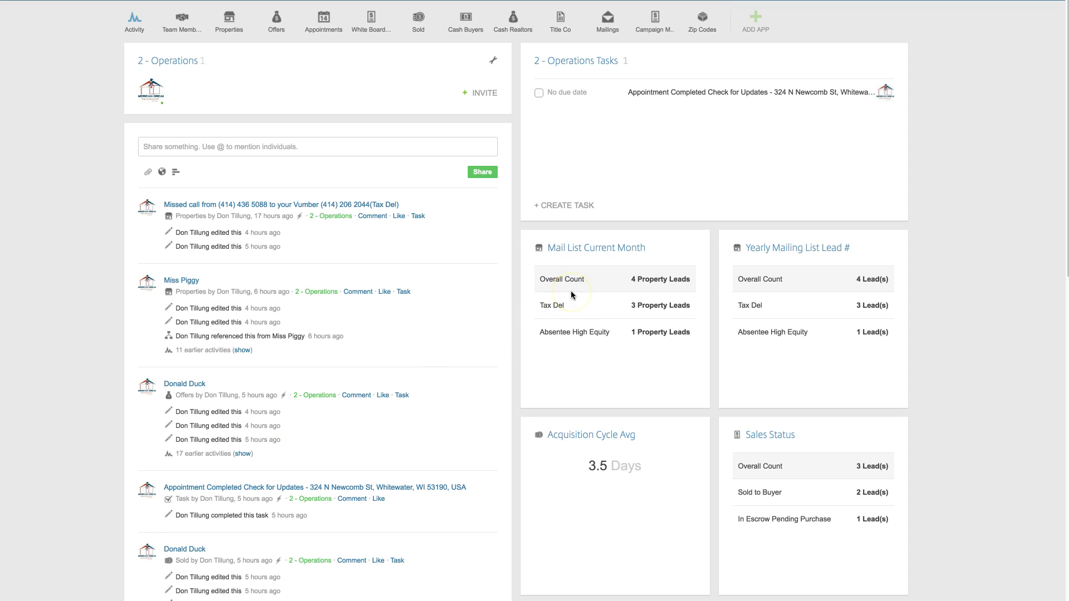
Scroll through the Tax Del campaign's response rate, cost per lead, ROI and mailing cost fields.
scroll(572, 295, down, 5)
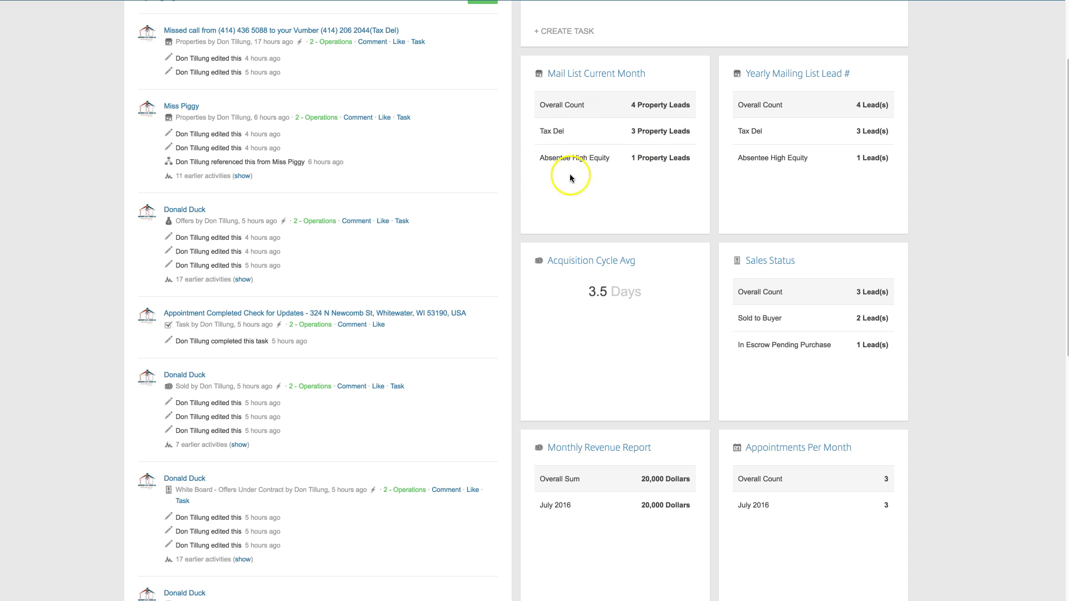
scroll(652, 301, down, 4)
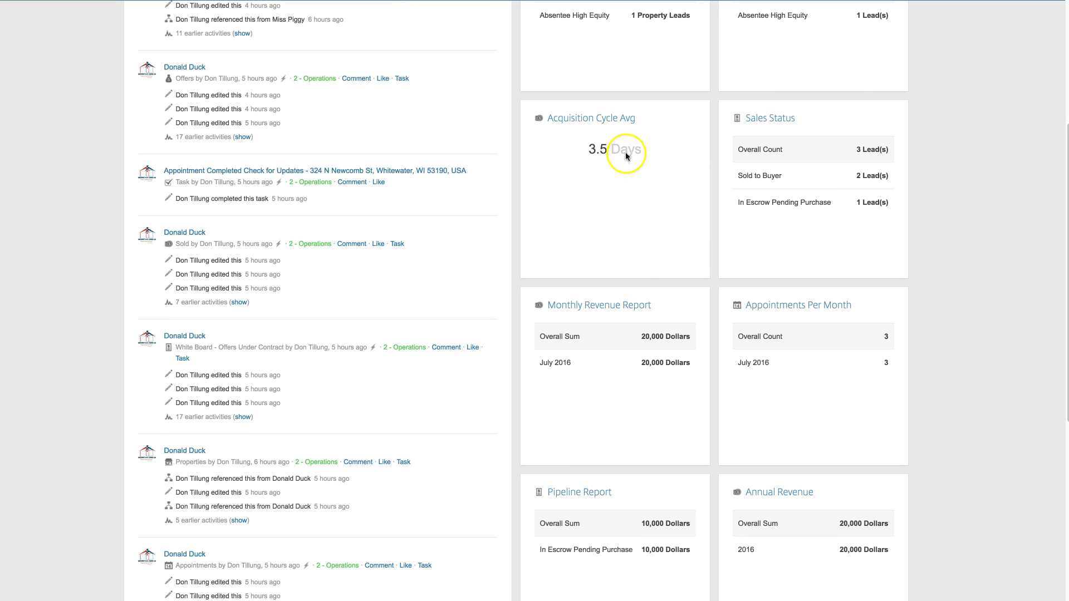
scroll(652, 203, down, 4)
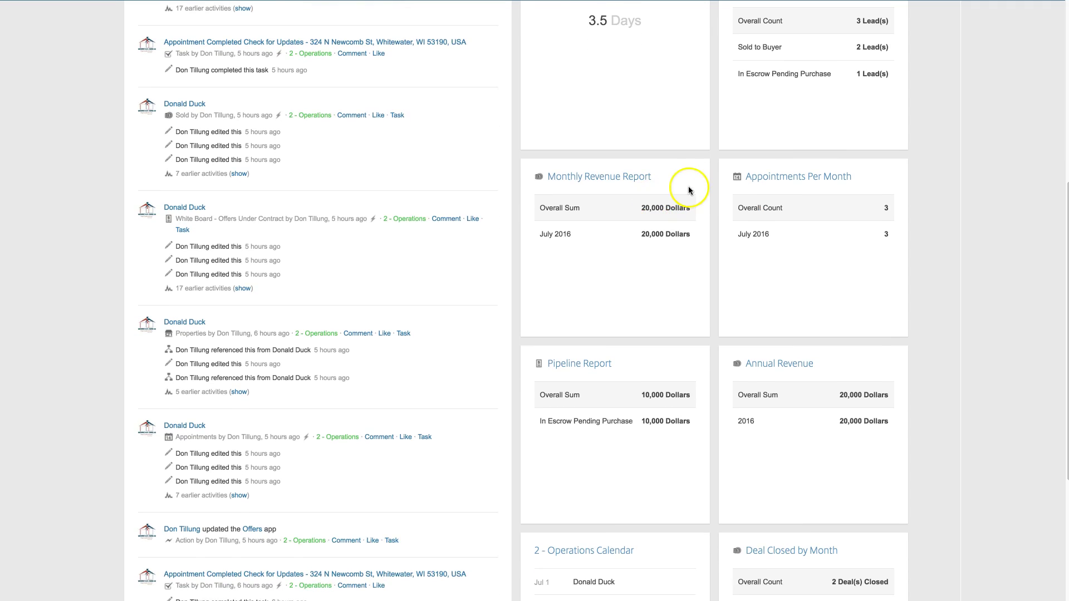
scroll(696, 184, up, 2)
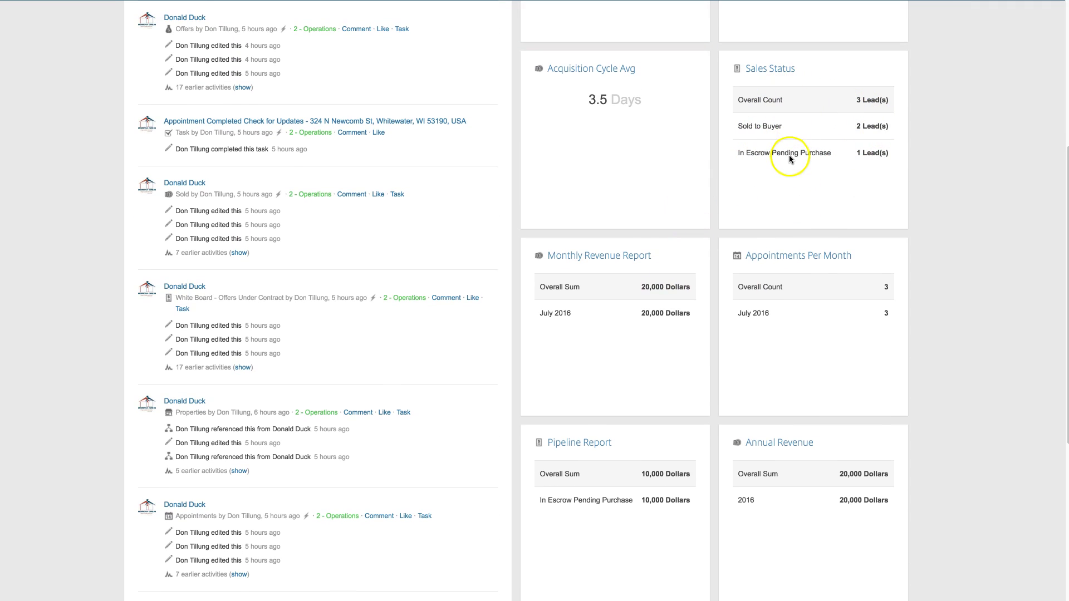
scroll(774, 150, down, 2)
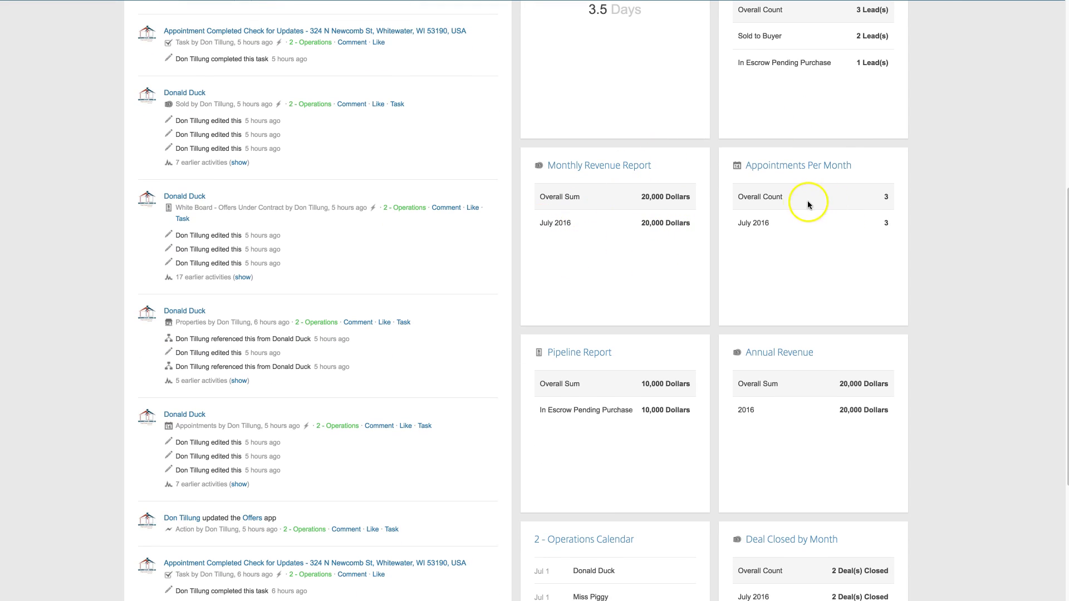
scroll(800, 265, down, 4)
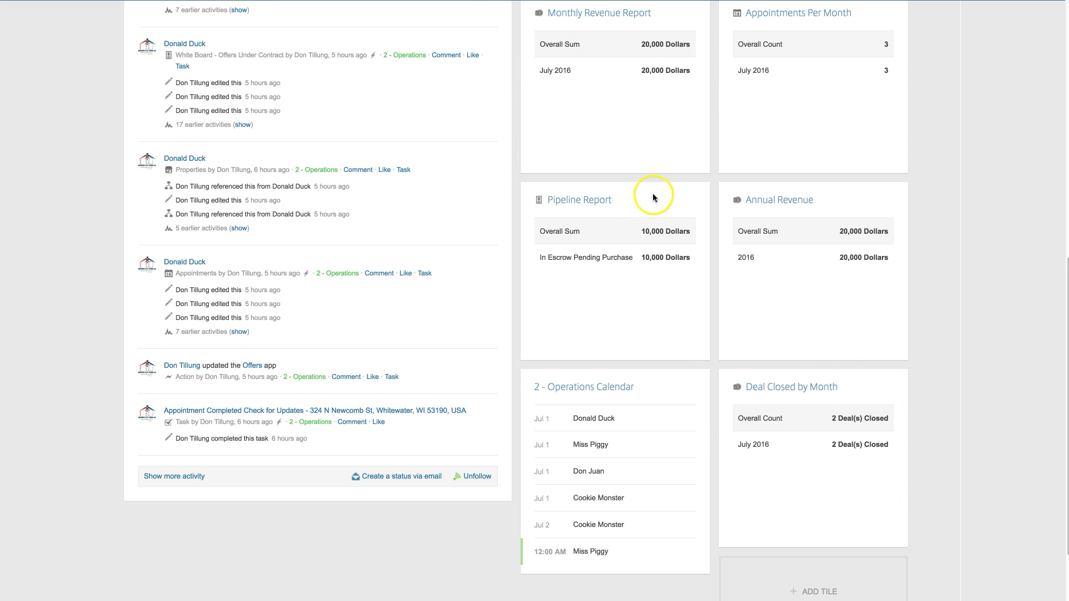
scroll(673, 158, up, 6)
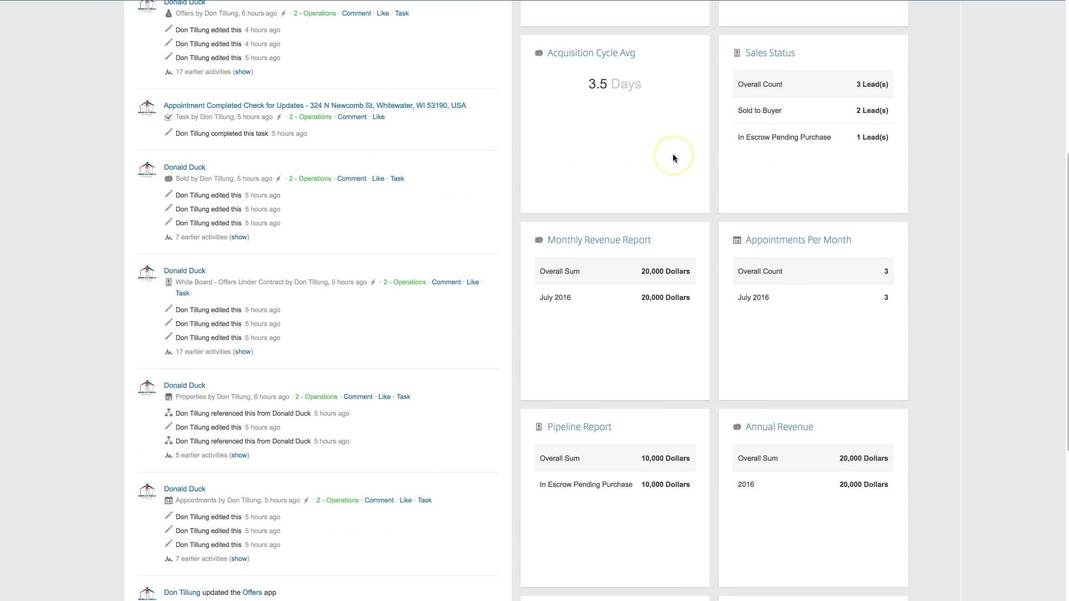
scroll(672, 158, up, 5)
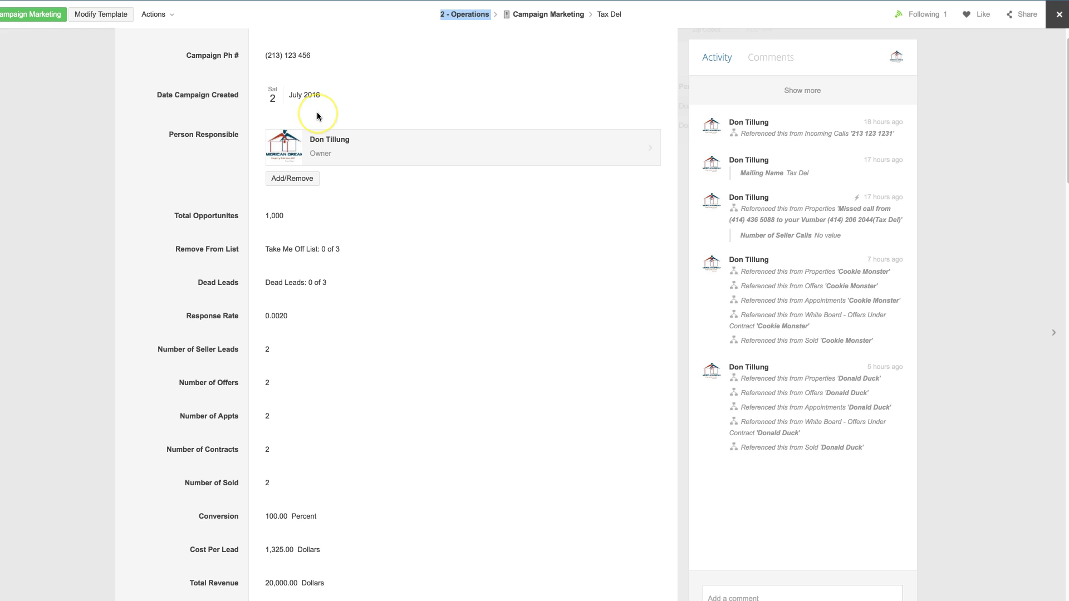
scroll(317, 161, down, 1)
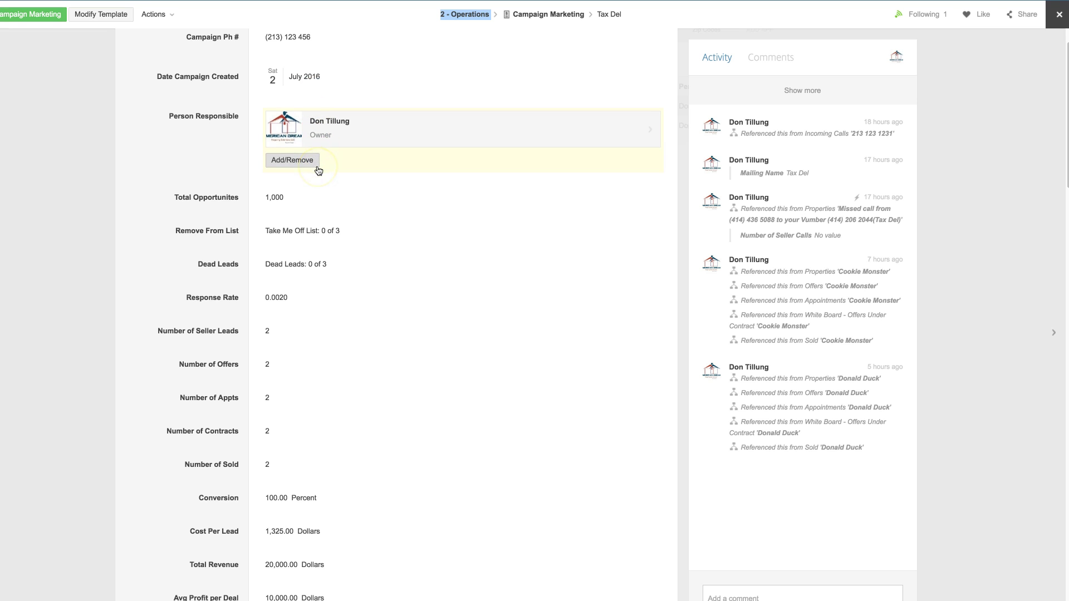
scroll(273, 44, up, 3)
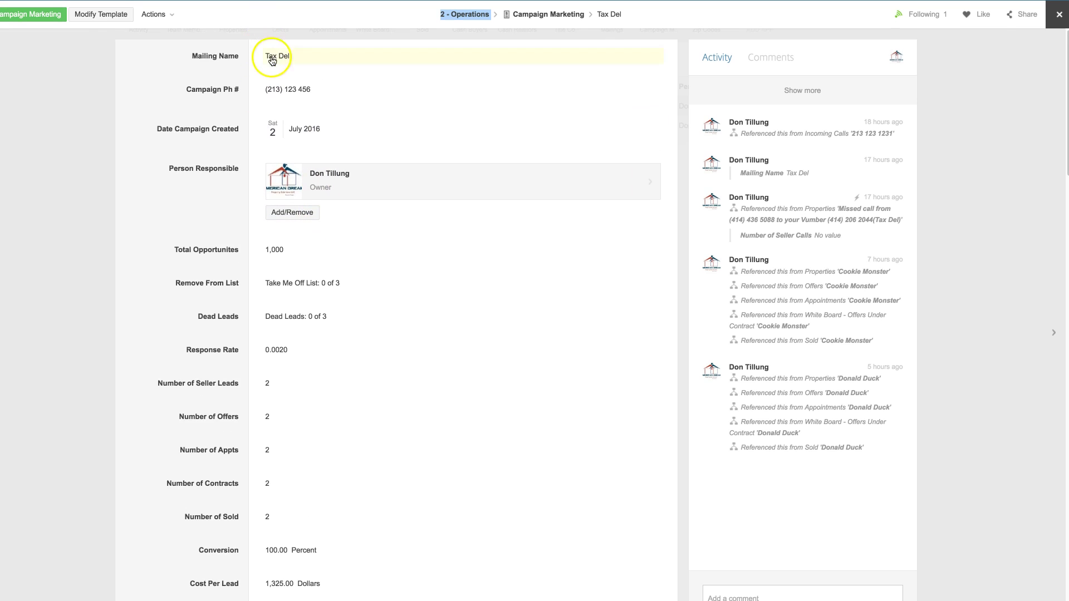
scroll(300, 106, down, 5)
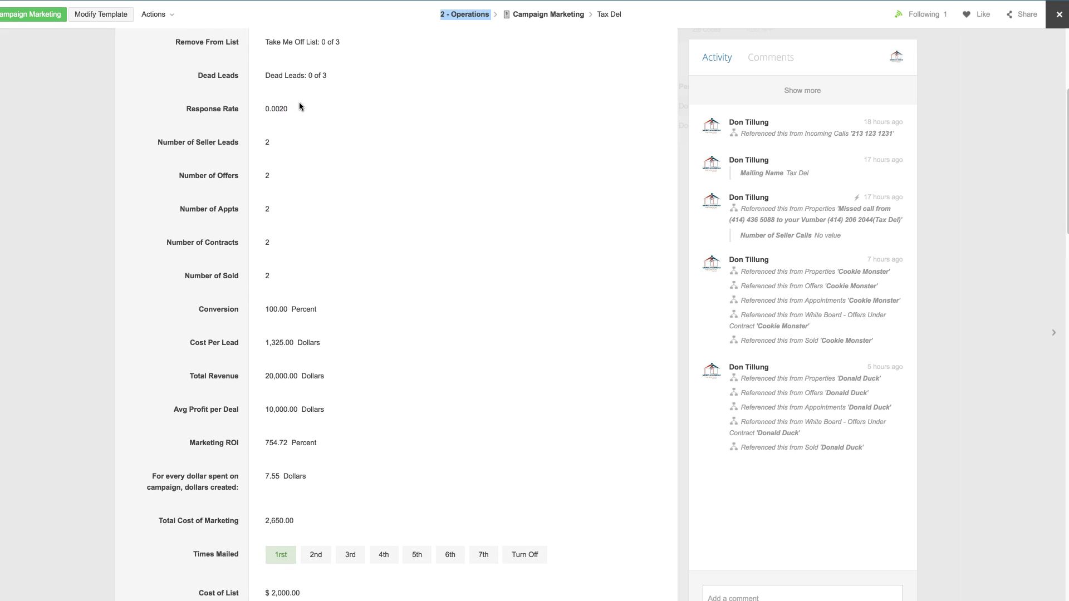
scroll(299, 107, up, 1)
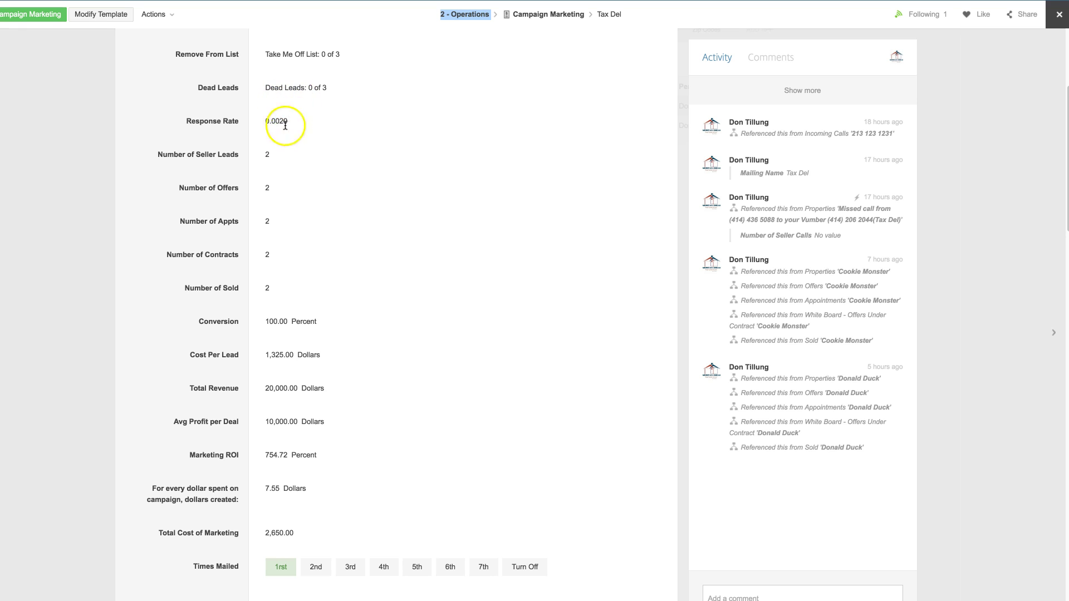
scroll(289, 203, down, 1)
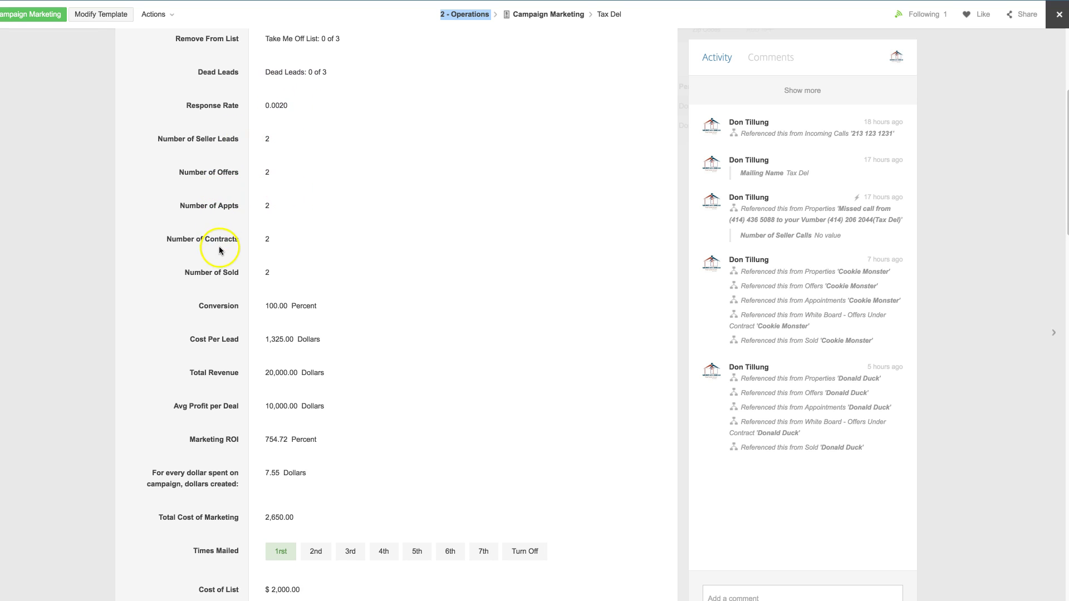
scroll(228, 280, down, 2)
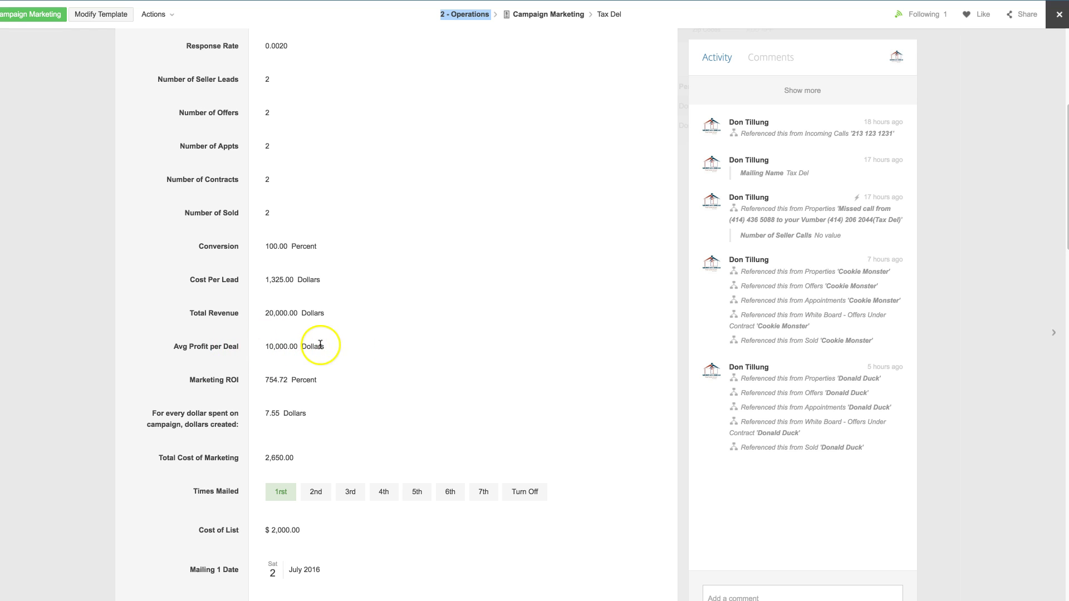
scroll(285, 375, down, 1)
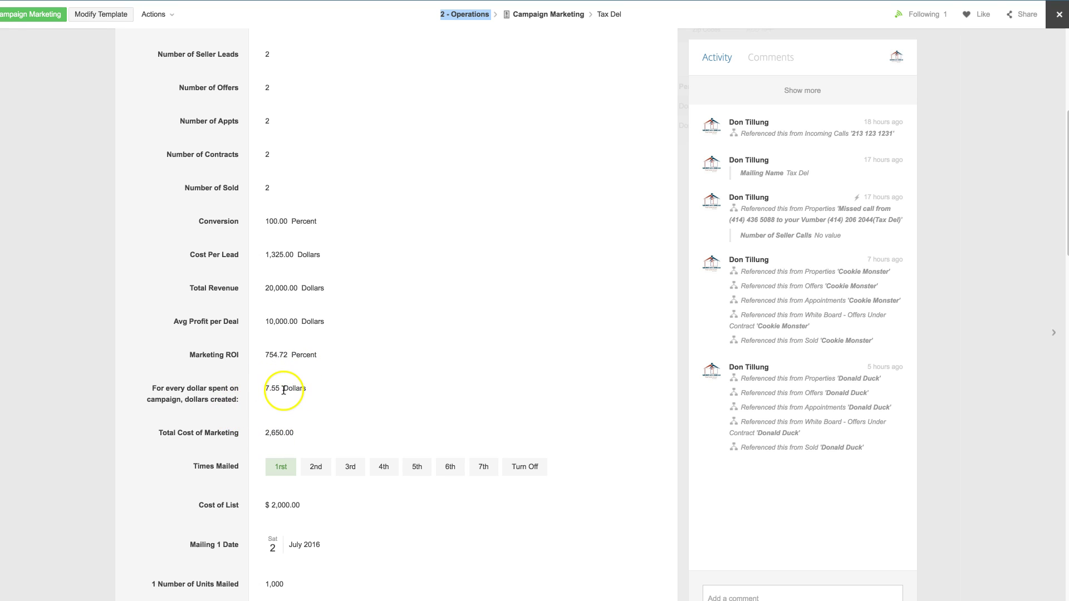
scroll(284, 390, down, 2)
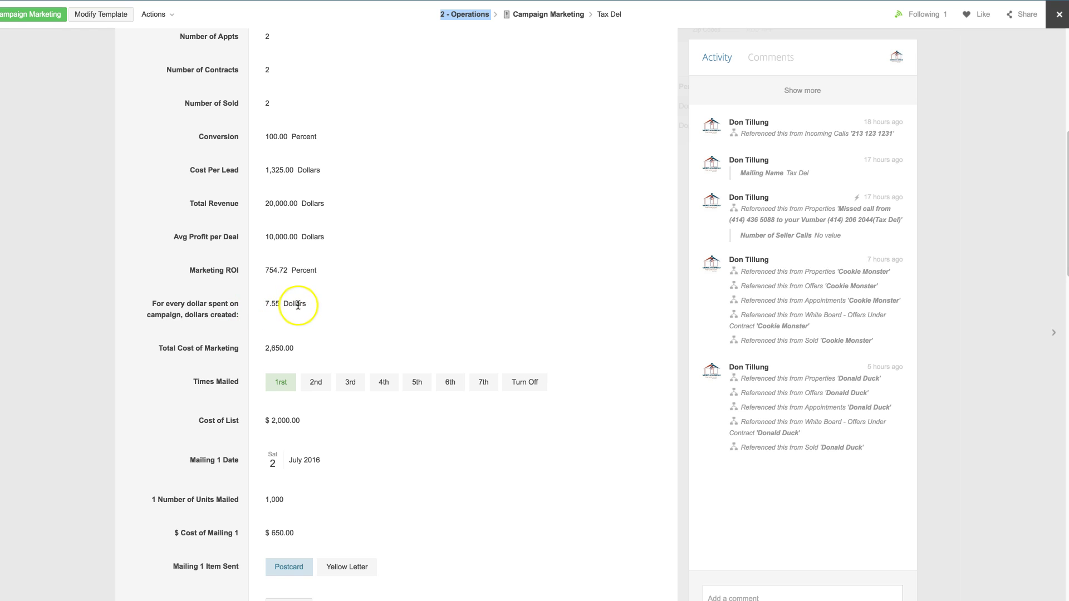
scroll(297, 305, down, 3)
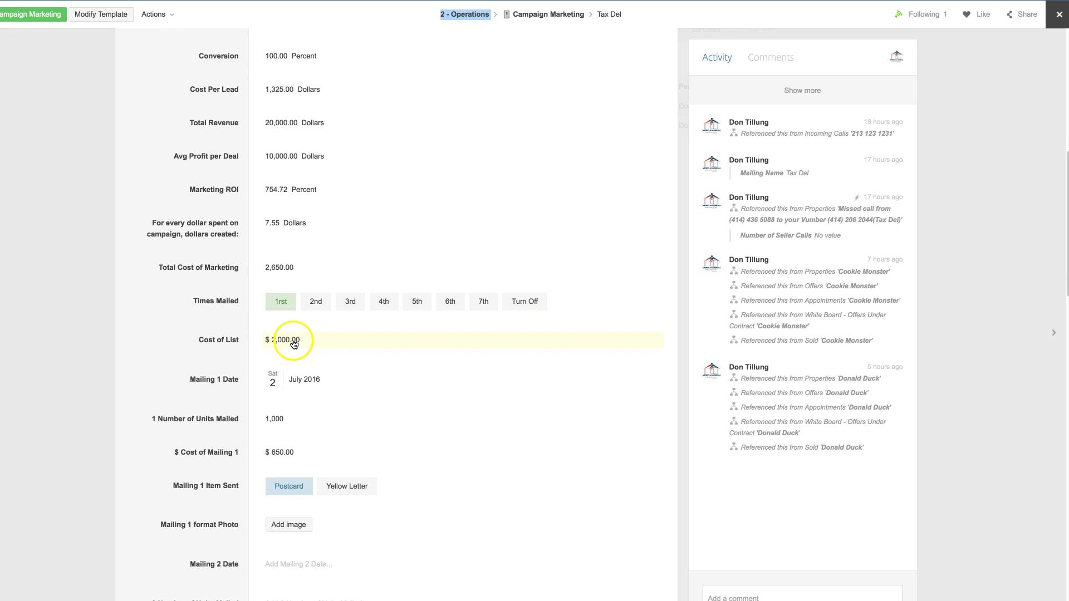
scroll(292, 345, down, 1)
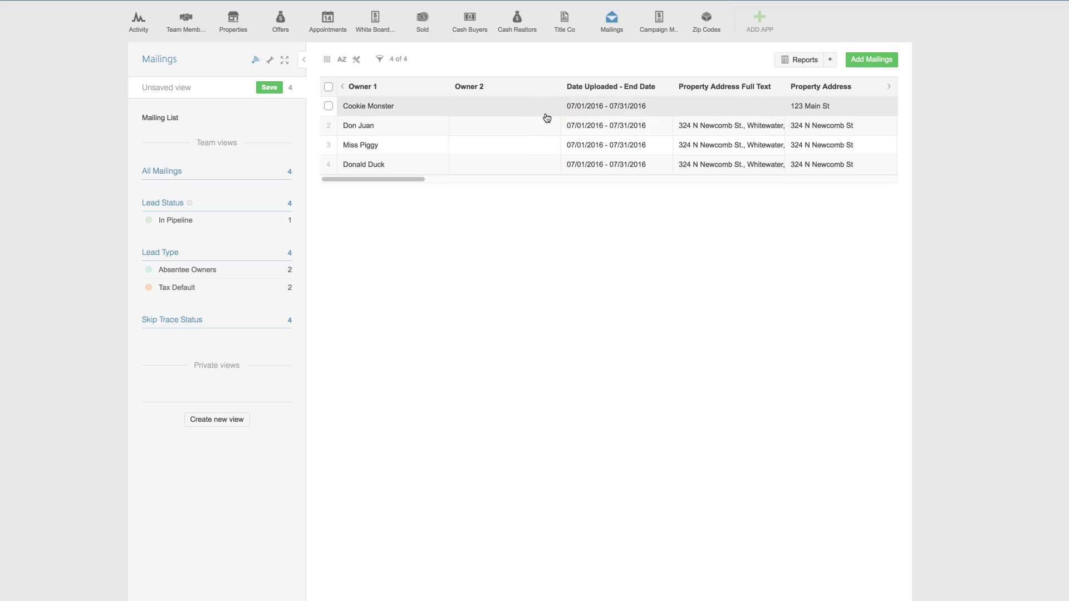
Open the Cookie Monster entry from the mailing list.
click(521, 117)
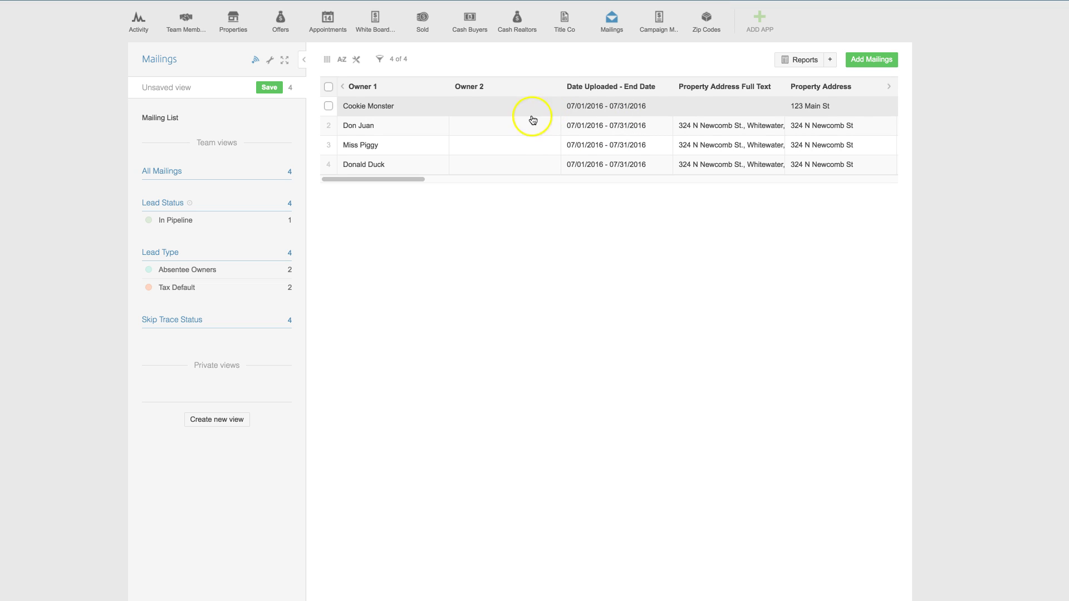
Open the Donald Duck property lead and scroll through its fields.
click(465, 110)
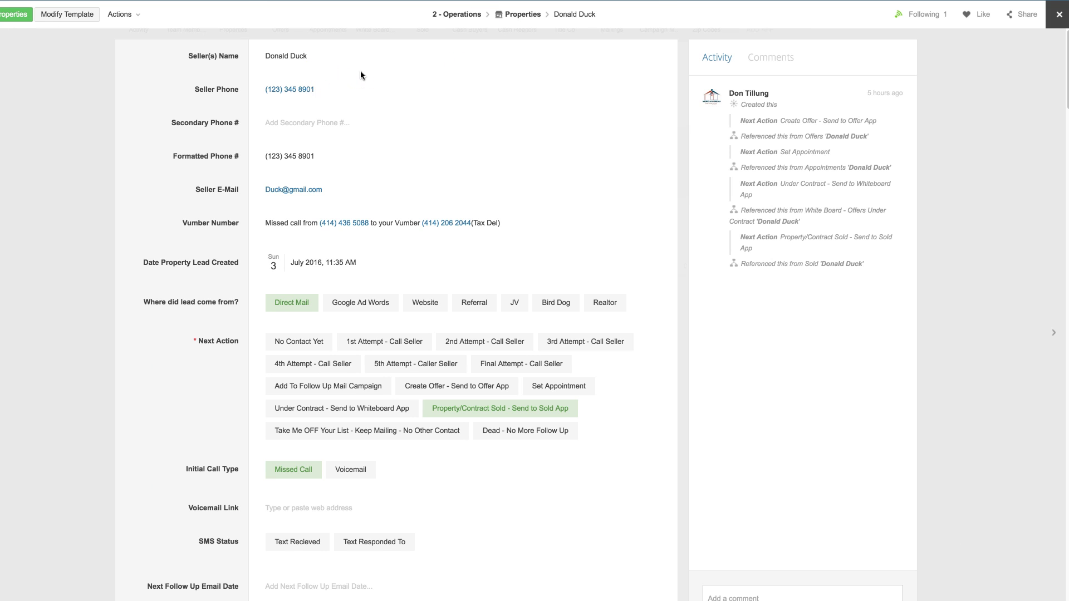
scroll(356, 75, down, 1)
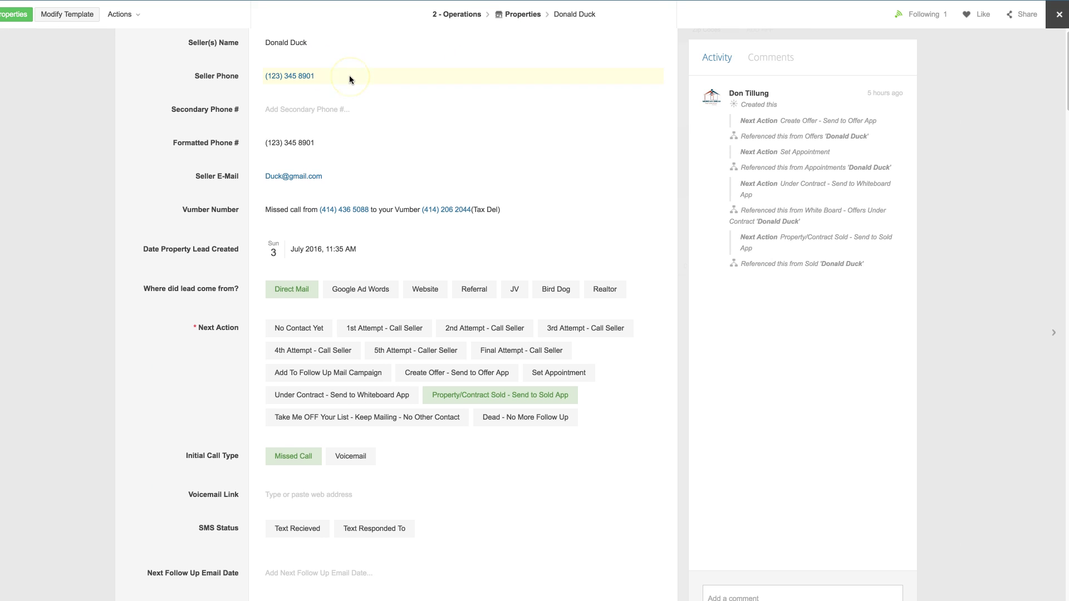
scroll(349, 75, down, 5)
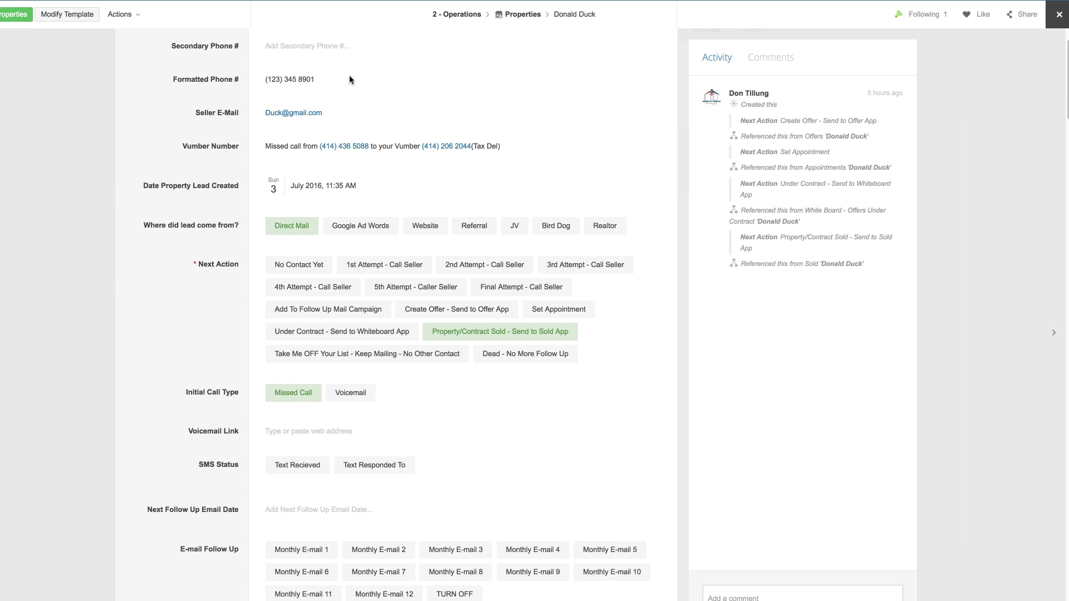
scroll(349, 79, down, 1)
scroll(350, 78, up, 6)
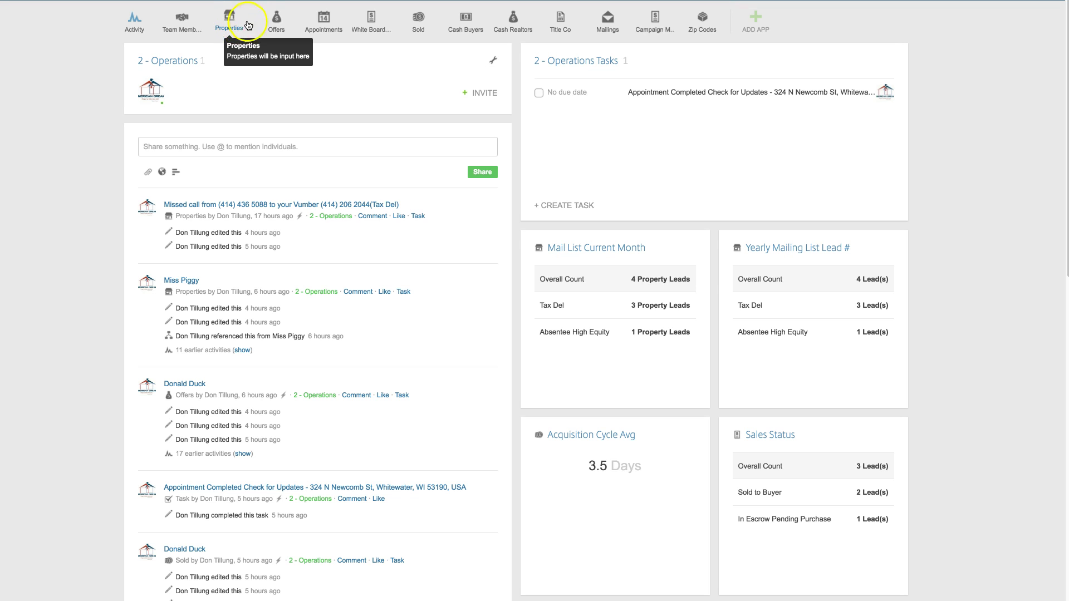
Check what the Offers and Title Co apps in the toolbar are for.
click(278, 25)
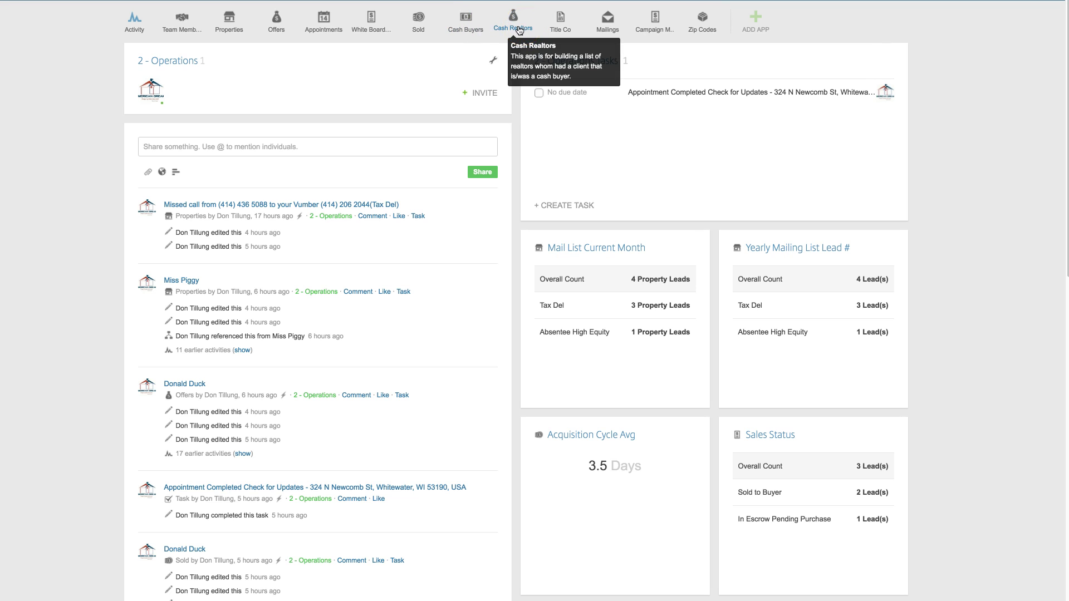
click(557, 30)
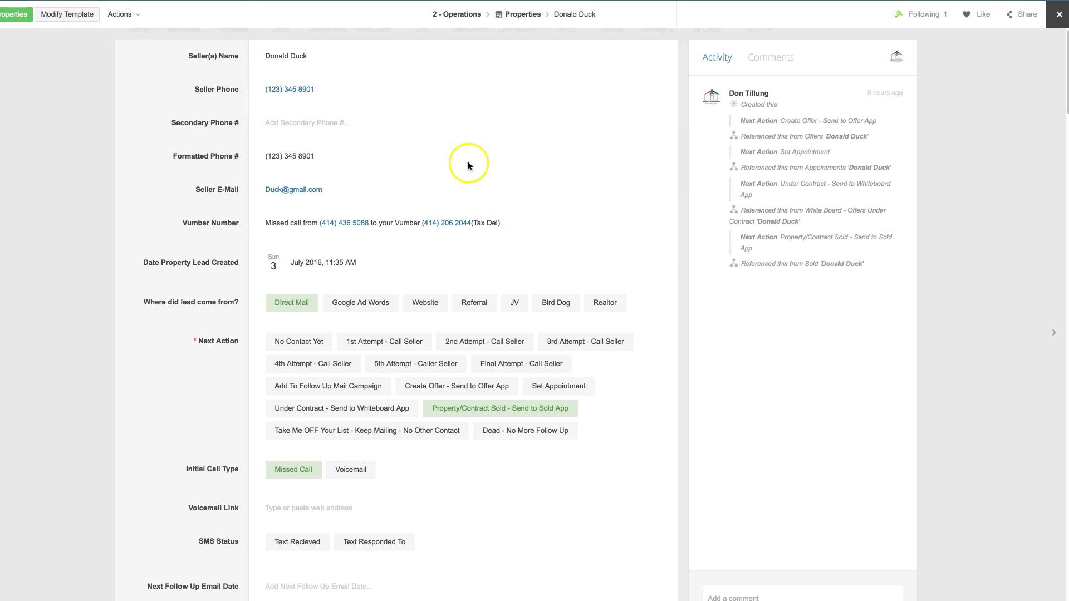
Scroll past the map, street and aerial views and questionnaire answers to the Team Member field.
scroll(351, 193, down, 13)
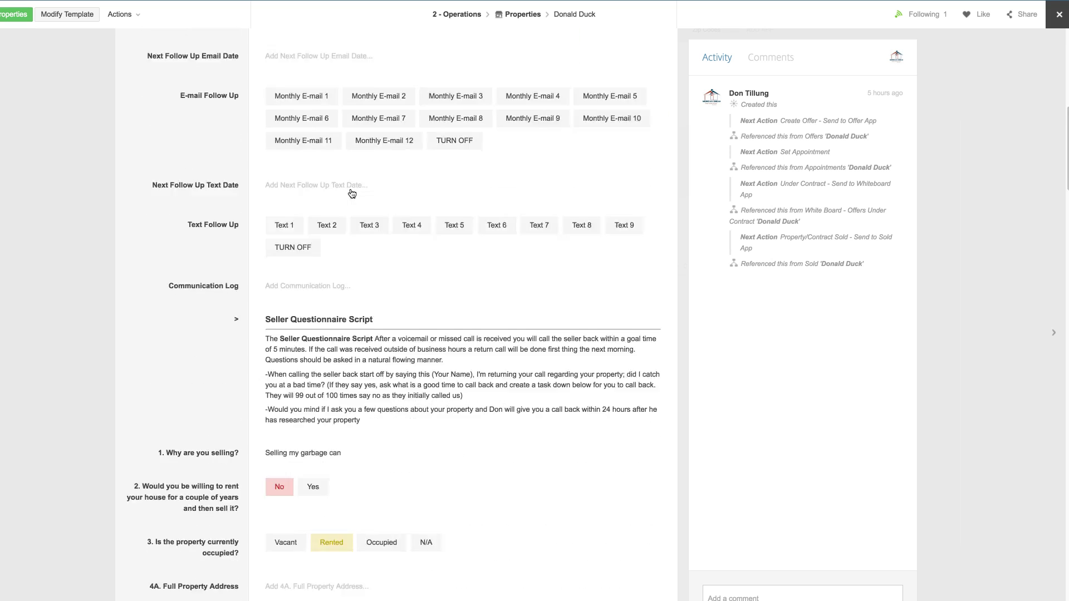
scroll(351, 193, down, 5)
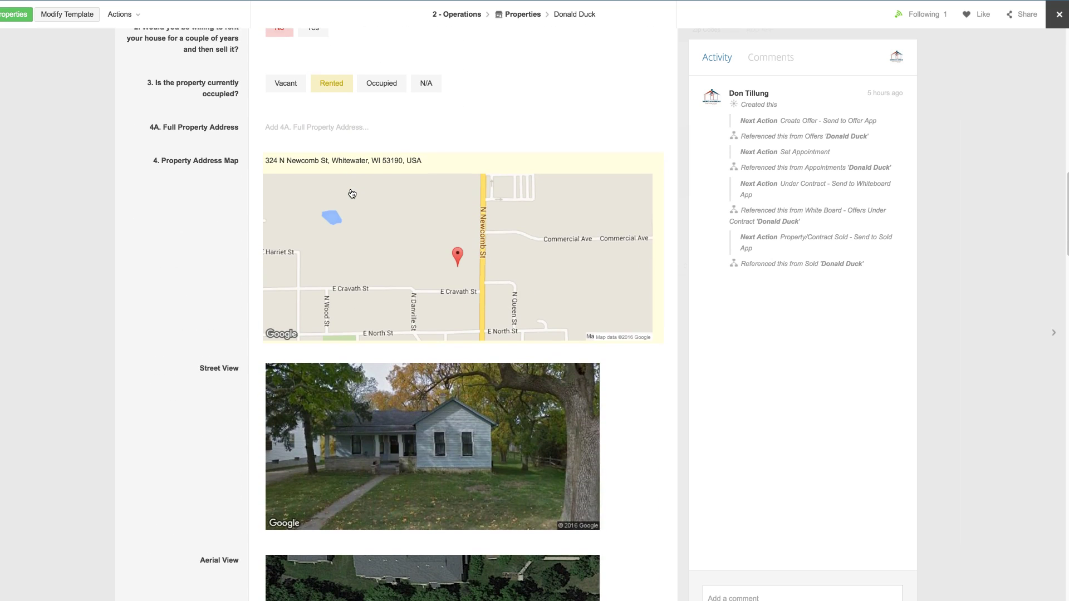
scroll(350, 194, down, 4)
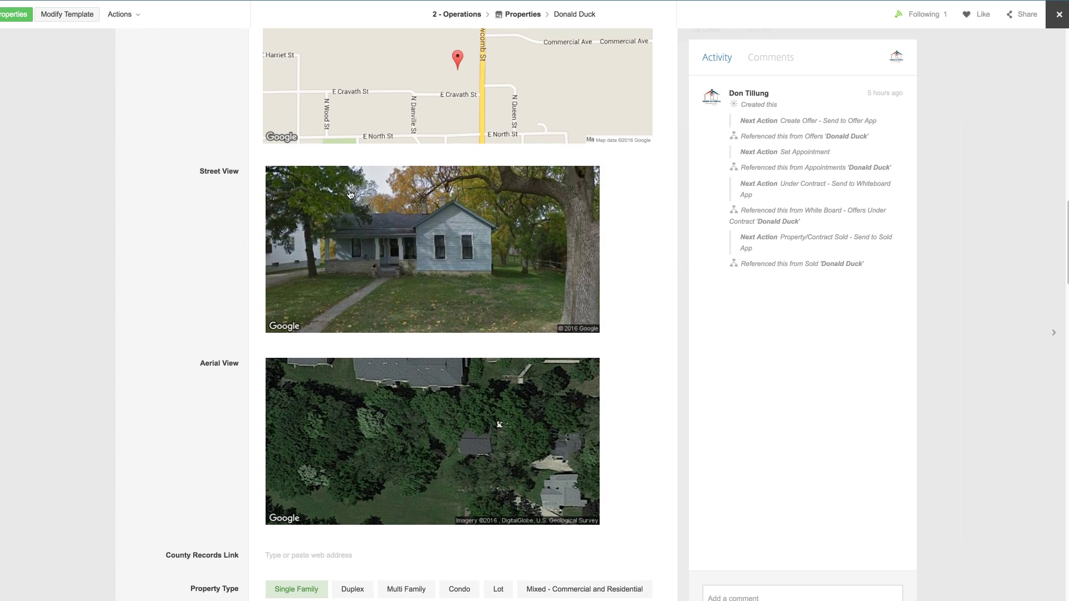
scroll(363, 212, down, 1)
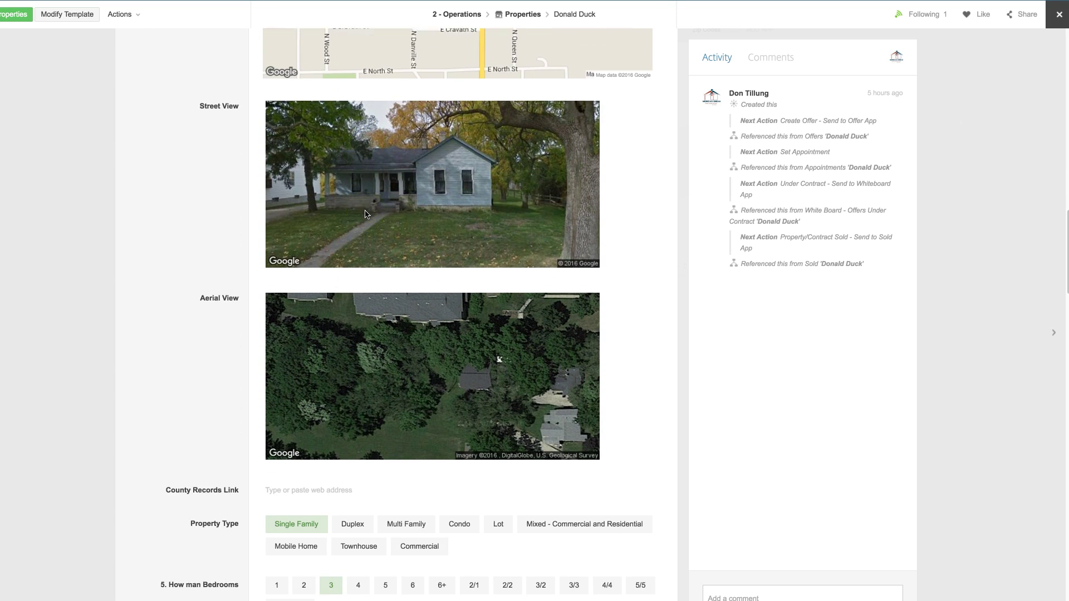
scroll(384, 367, down, 5)
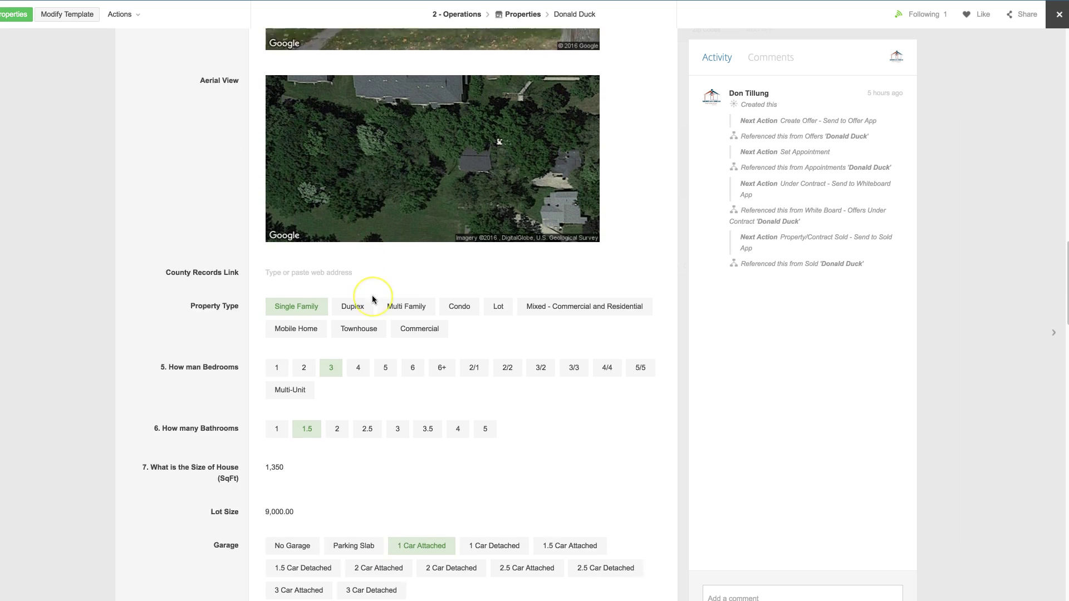
scroll(373, 299, down, 6)
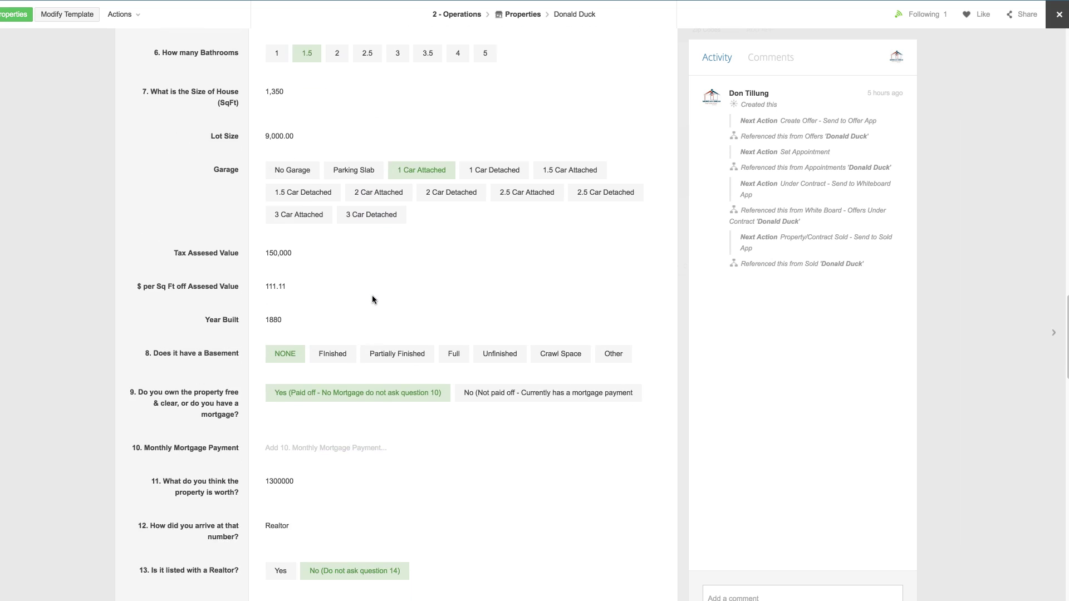
scroll(372, 299, down, 8)
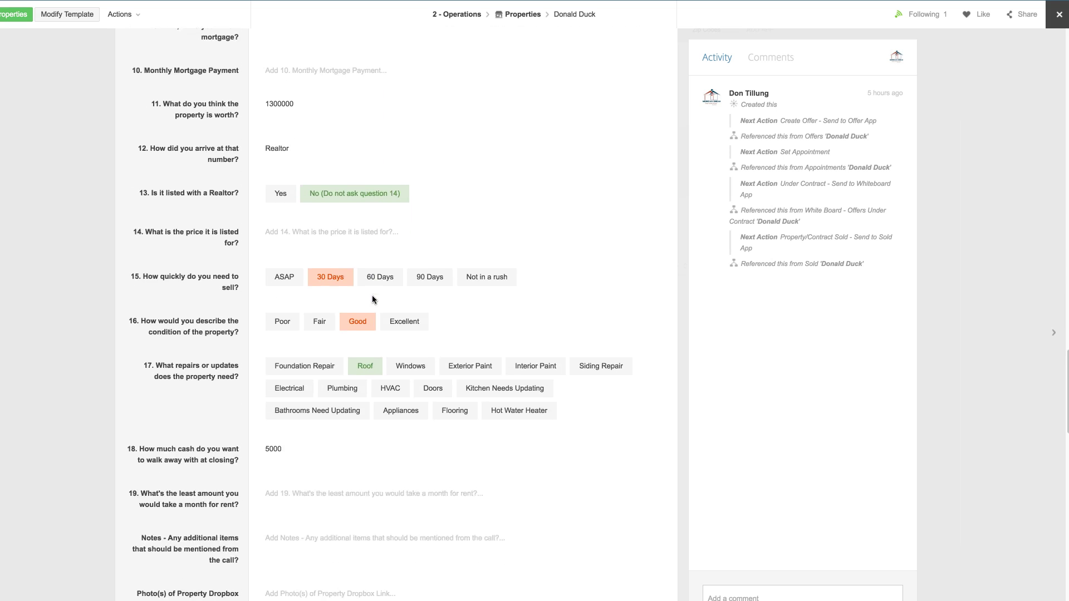
scroll(373, 299, down, 5)
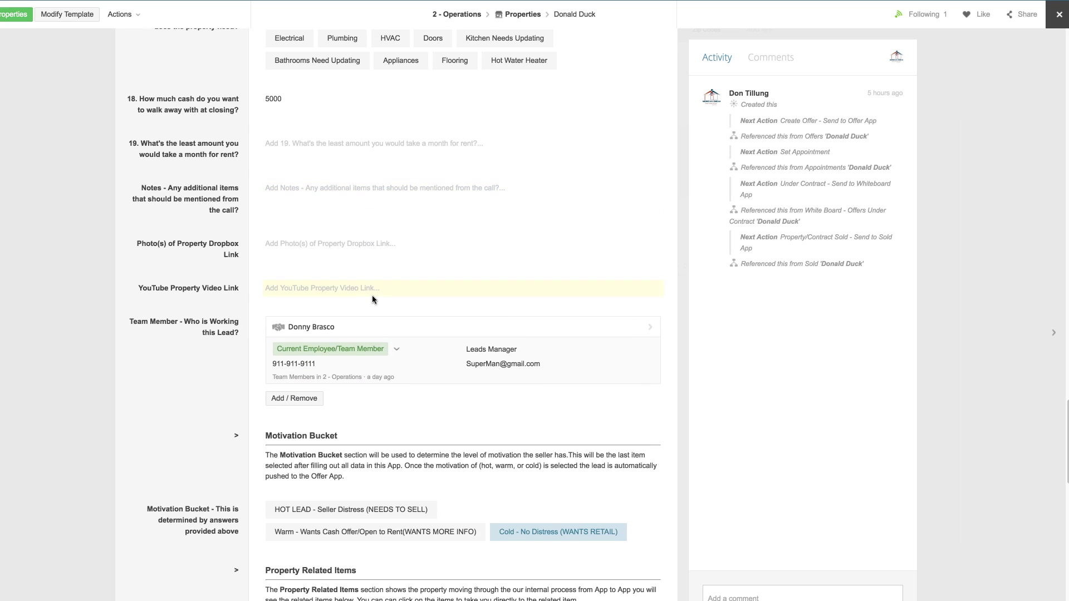
Scroll to the Property Related Items and view the mailing's Leads Status options without changing them.
scroll(334, 341, down, 1)
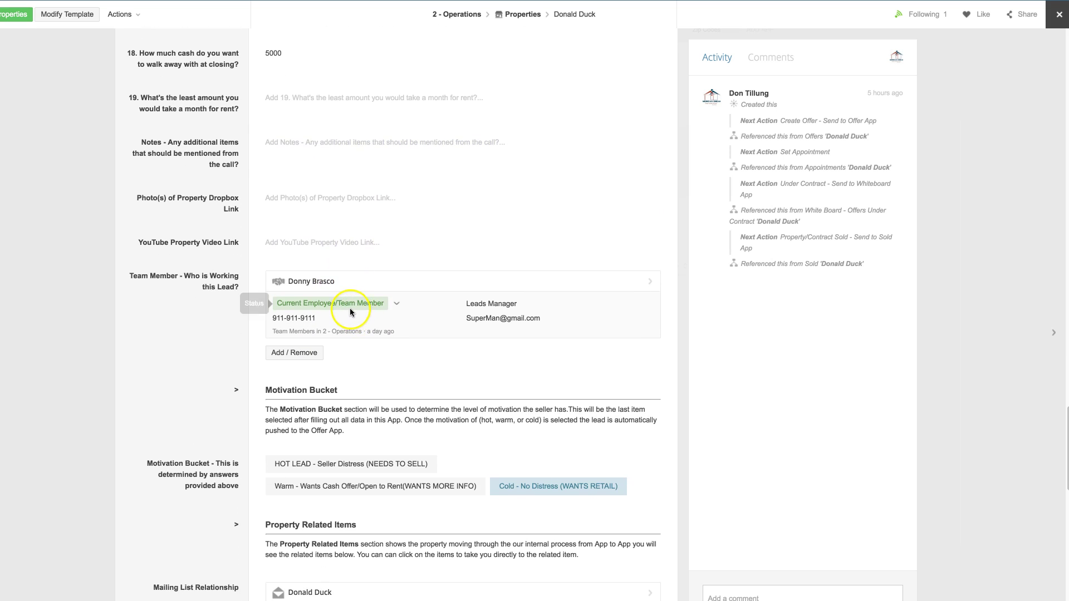
scroll(367, 302, down, 1)
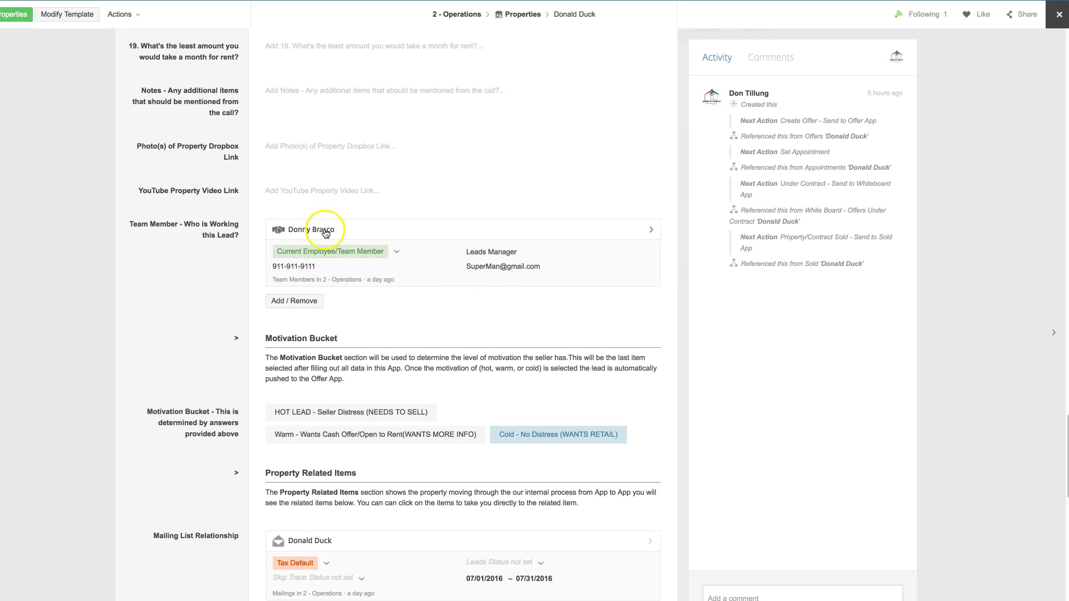
scroll(393, 260, down, 3)
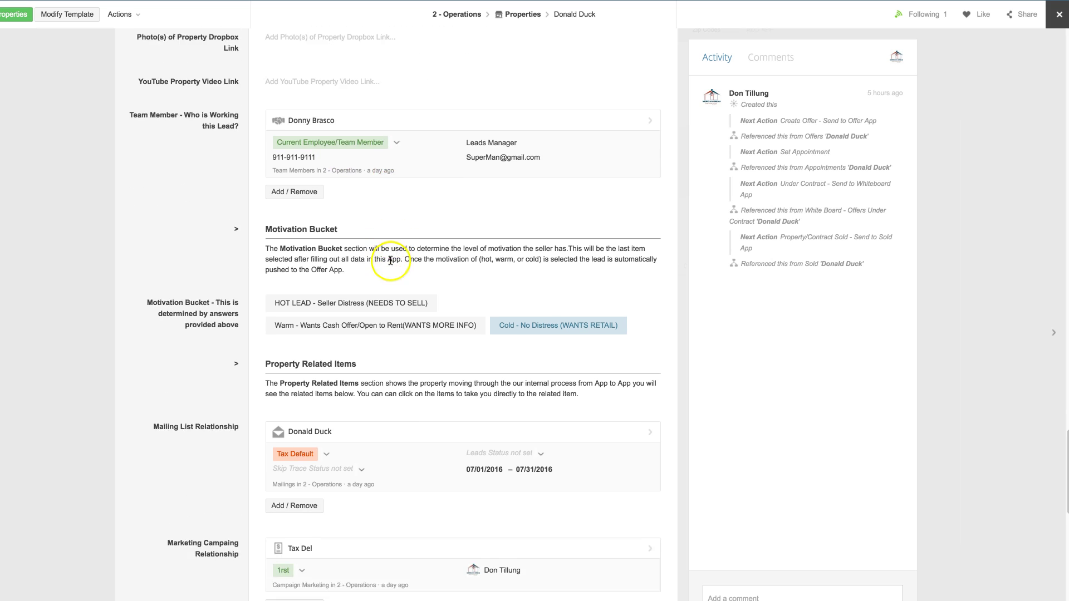
scroll(390, 264, down, 4)
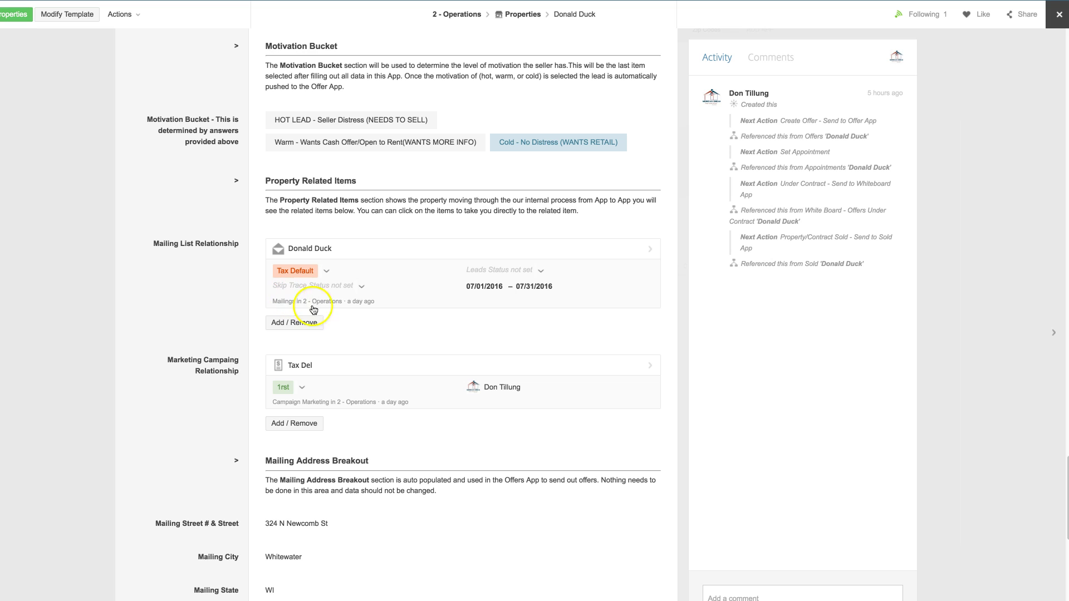
click(540, 271)
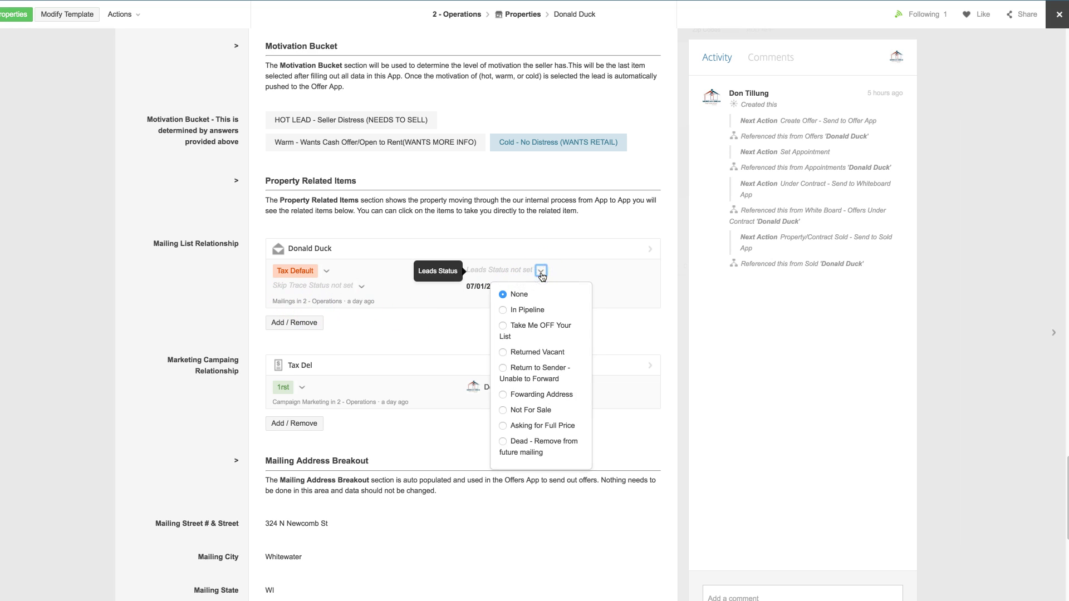
click(229, 299)
Scroll past the Mailing and Property Address Breakouts down to the Related items section.
scroll(219, 287, down, 3)
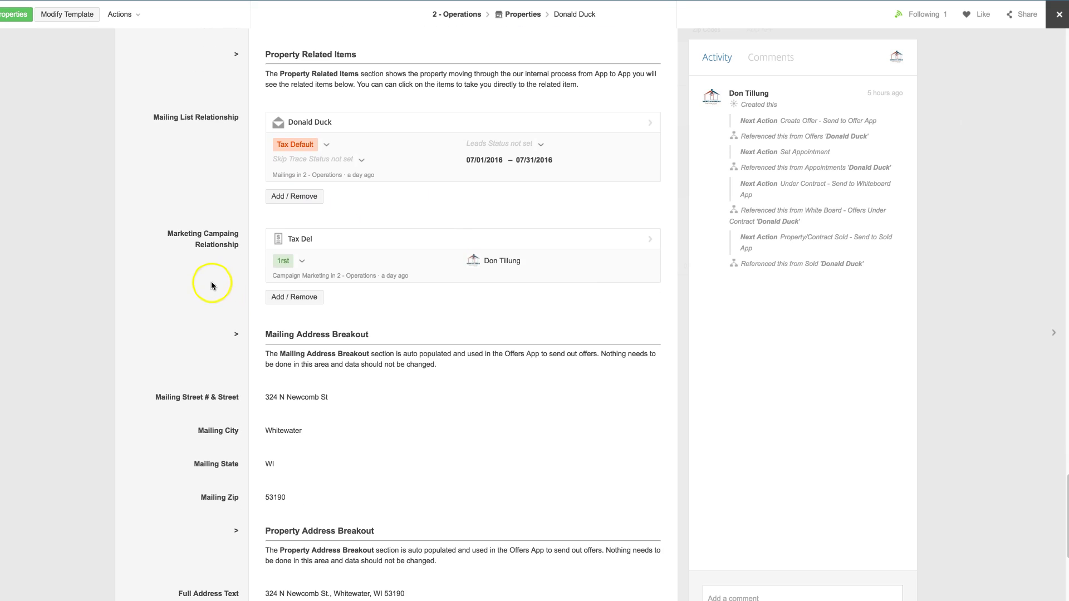
scroll(206, 263, down, 2)
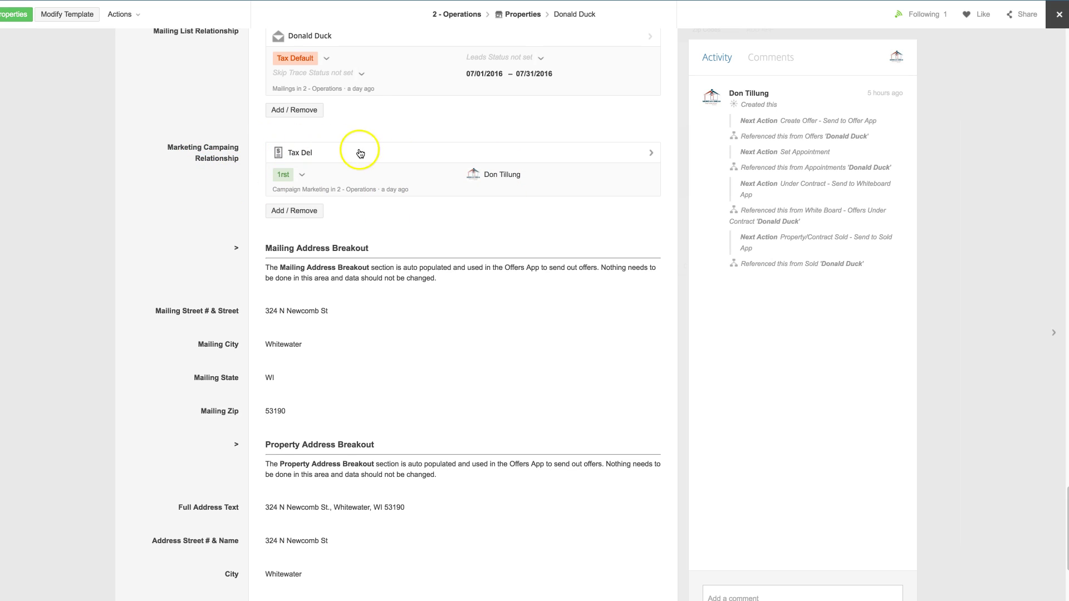
scroll(303, 182, down, 3)
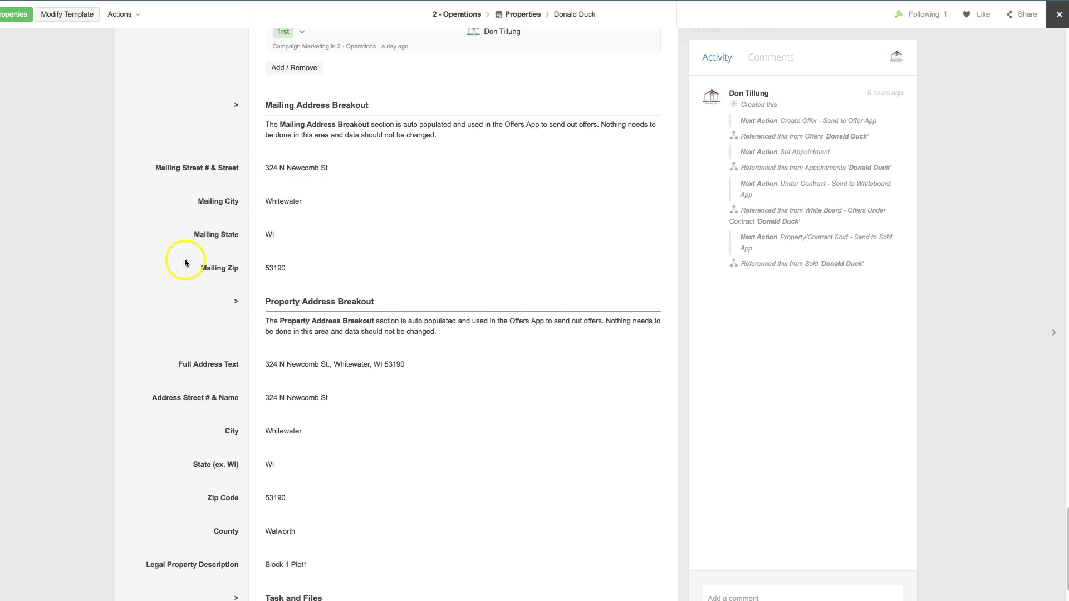
scroll(184, 263, down, 3)
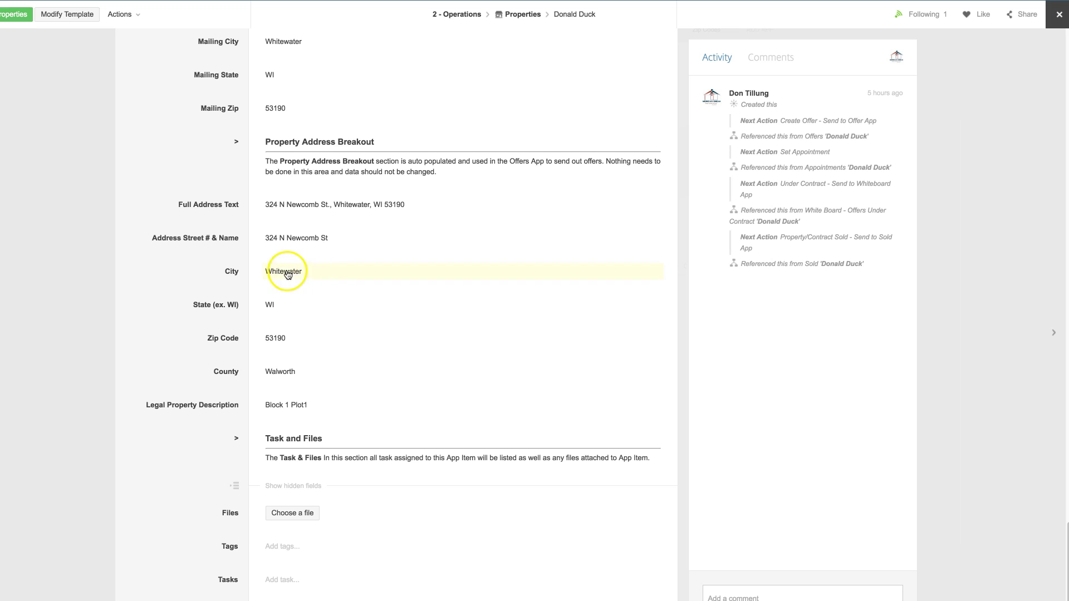
scroll(280, 260, down, 3)
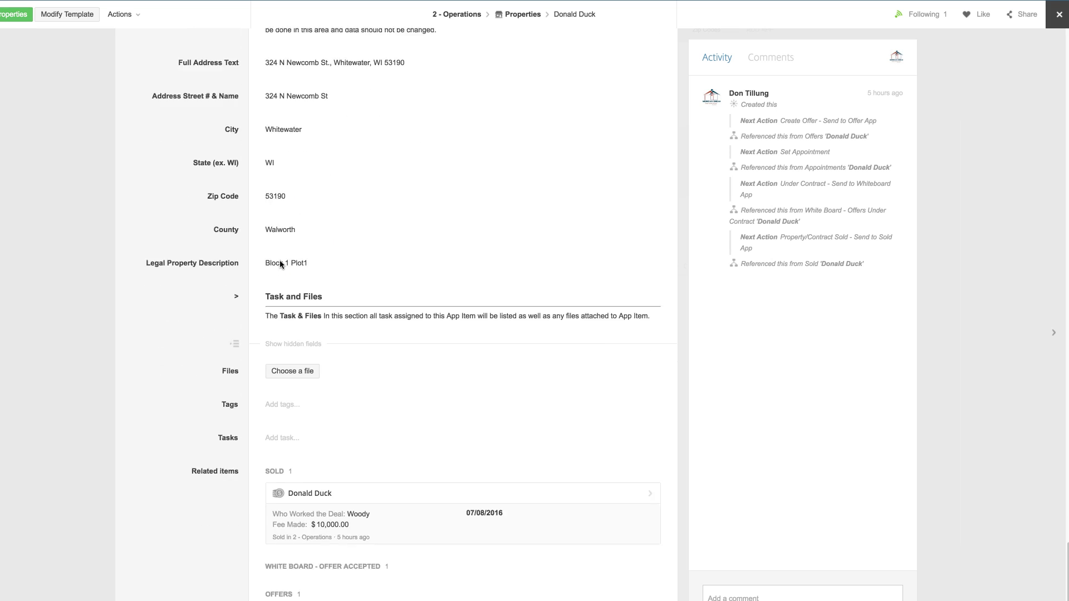
scroll(279, 260, down, 1)
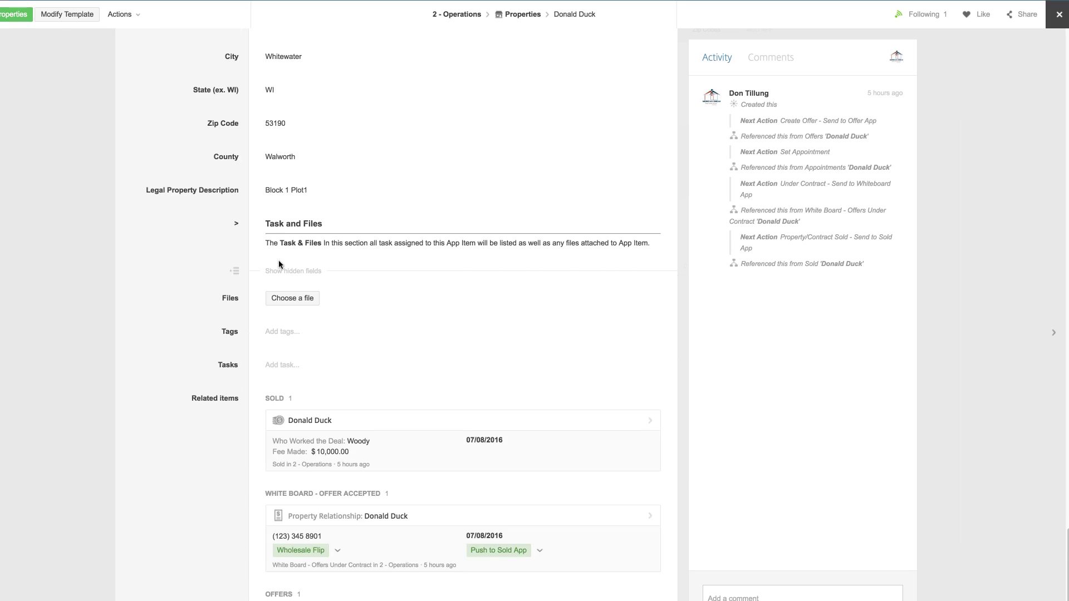
Scroll to the bottom of Related items to see the Sold, White Board, Offers and Appointments cards.
scroll(279, 261, down, 1)
scroll(279, 264, down, 2)
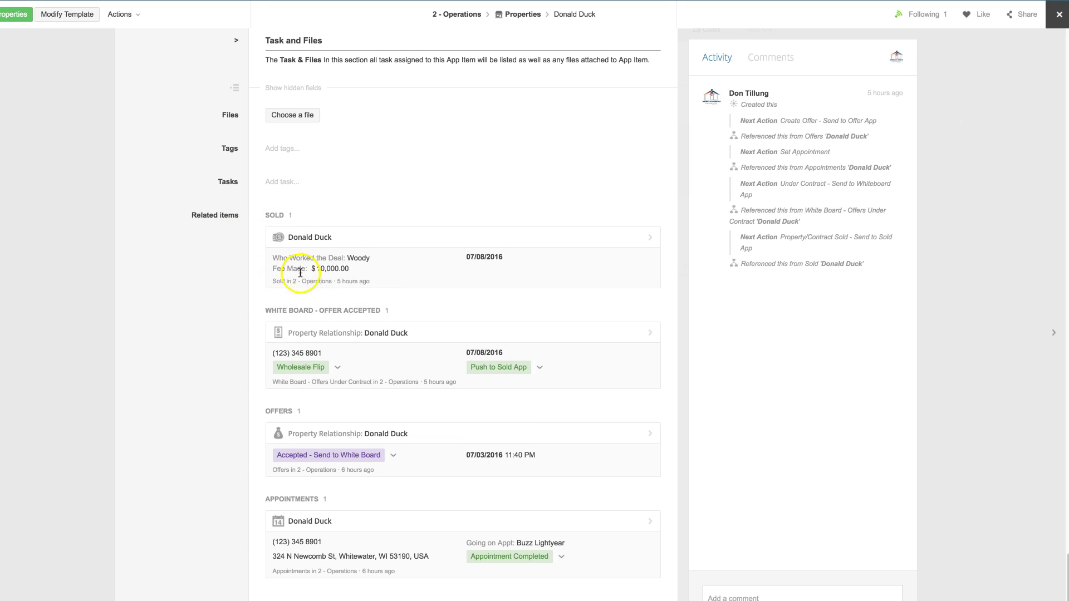
scroll(296, 278, down, 1)
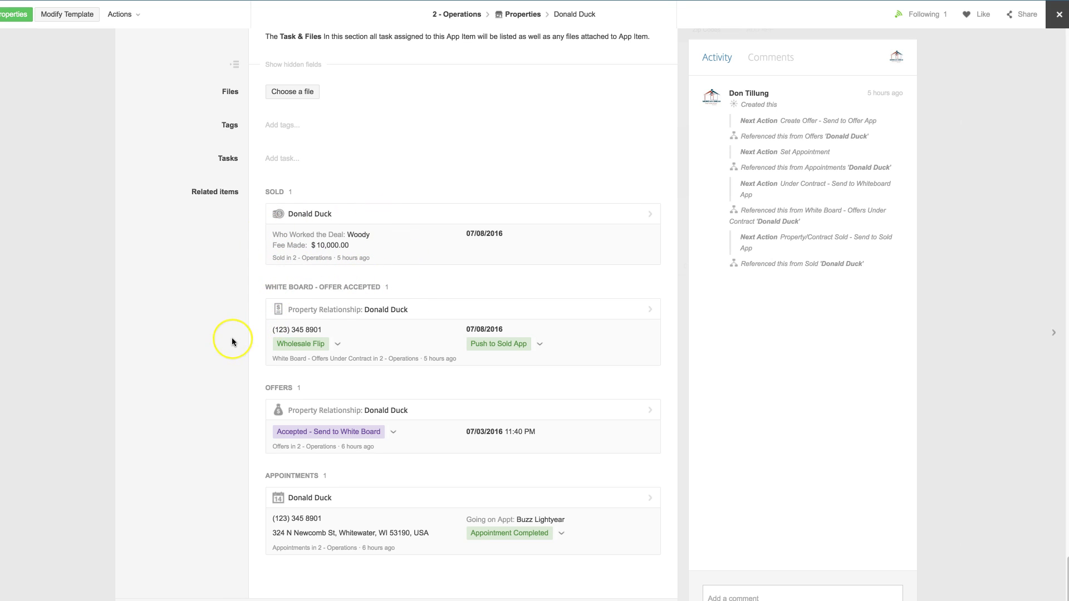
Scroll back up the property record to the Seller(s) Name field at the top.
scroll(233, 340, up, 2)
scroll(232, 342, up, 20)
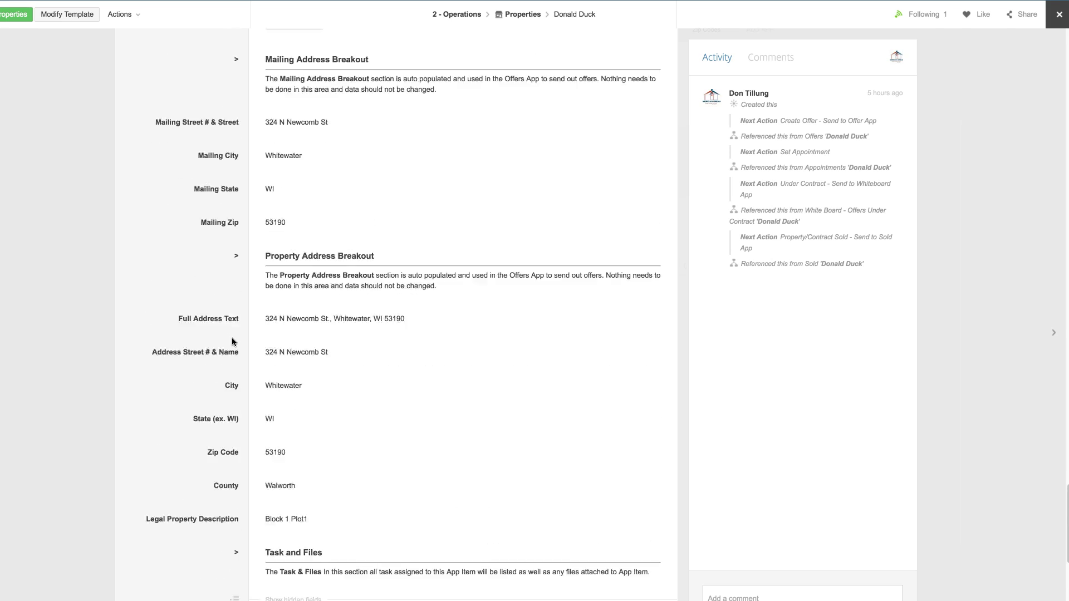
scroll(232, 342, up, 20)
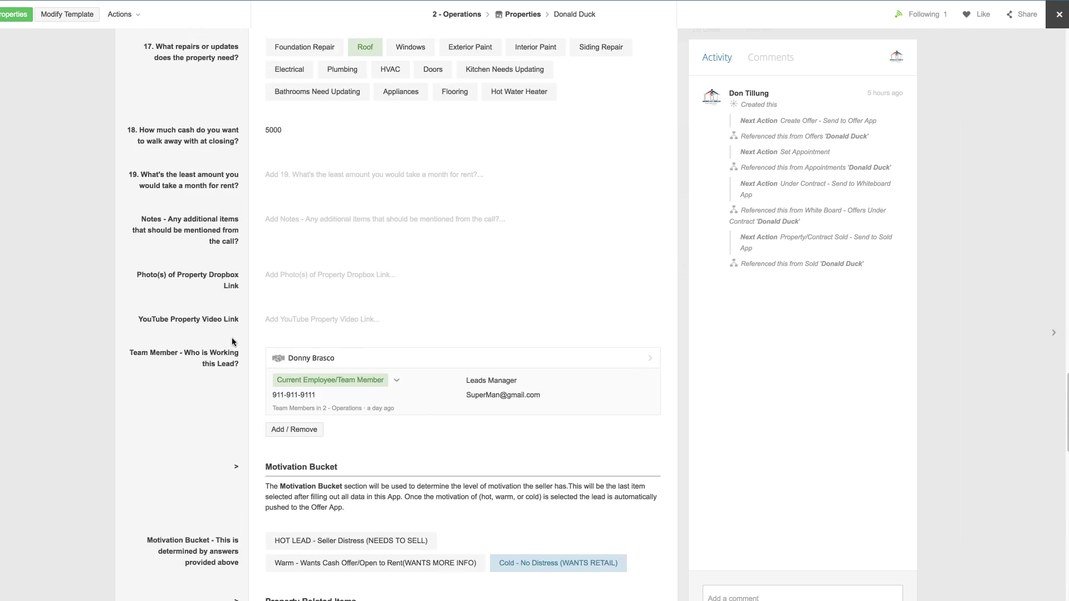
scroll(232, 342, up, 16)
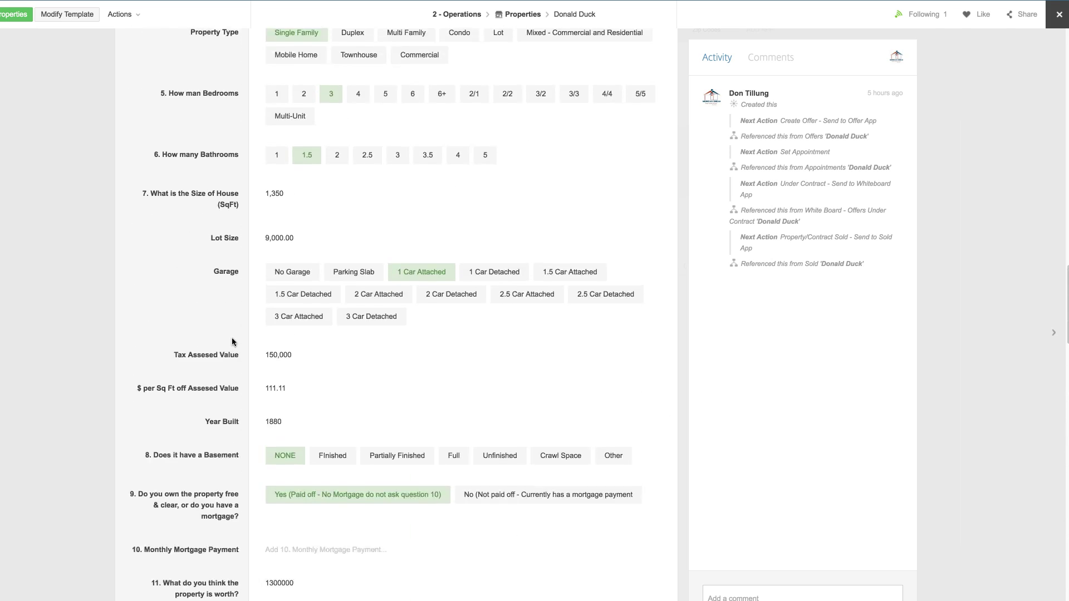
scroll(232, 342, up, 20)
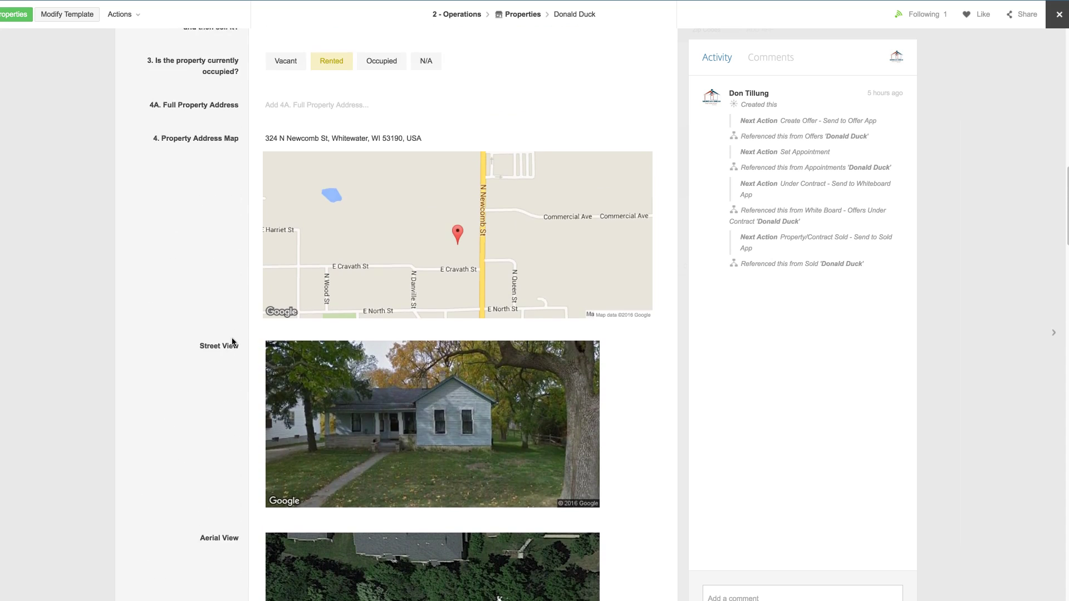
scroll(233, 342, up, 10)
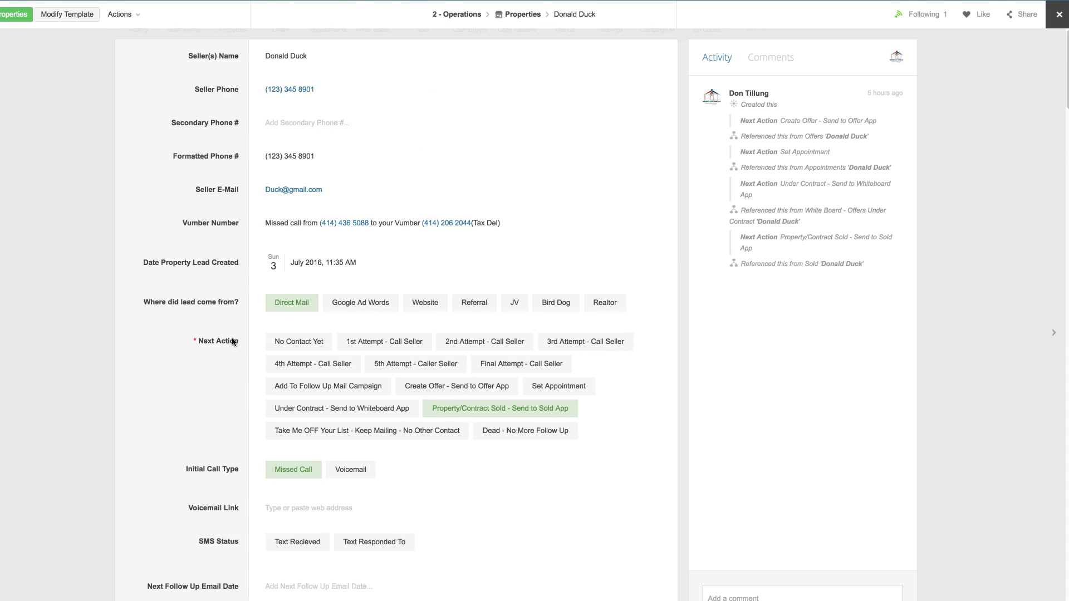